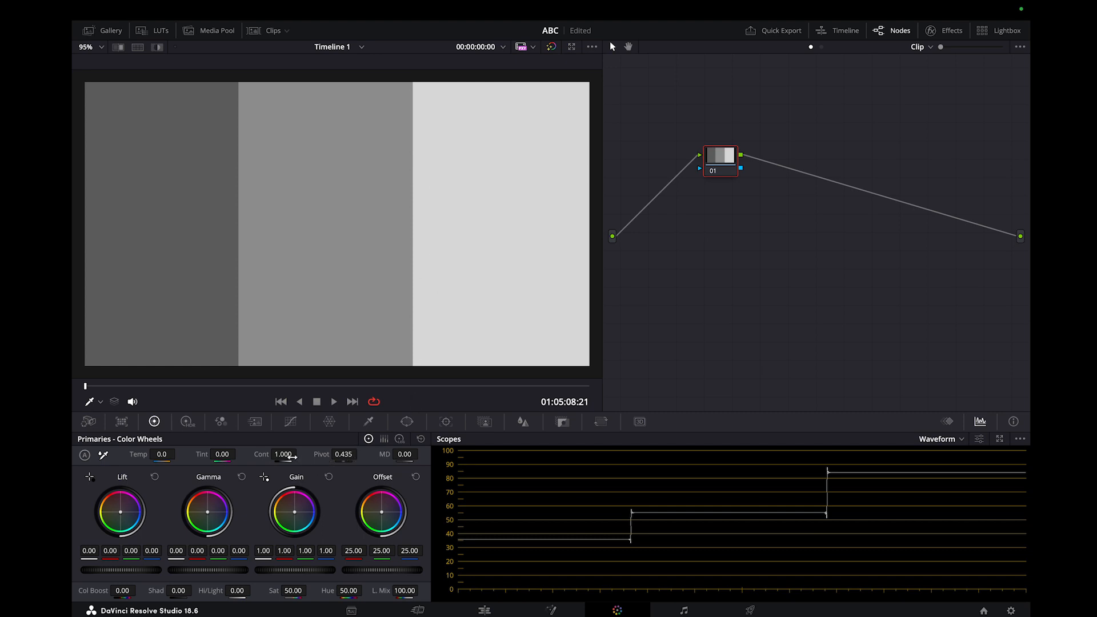
# Try raising node 01's contrast to about 1.916 and restore it to 1.000.
pyautogui.moveTo(281, 455); pyautogui.dragTo(349, 454)
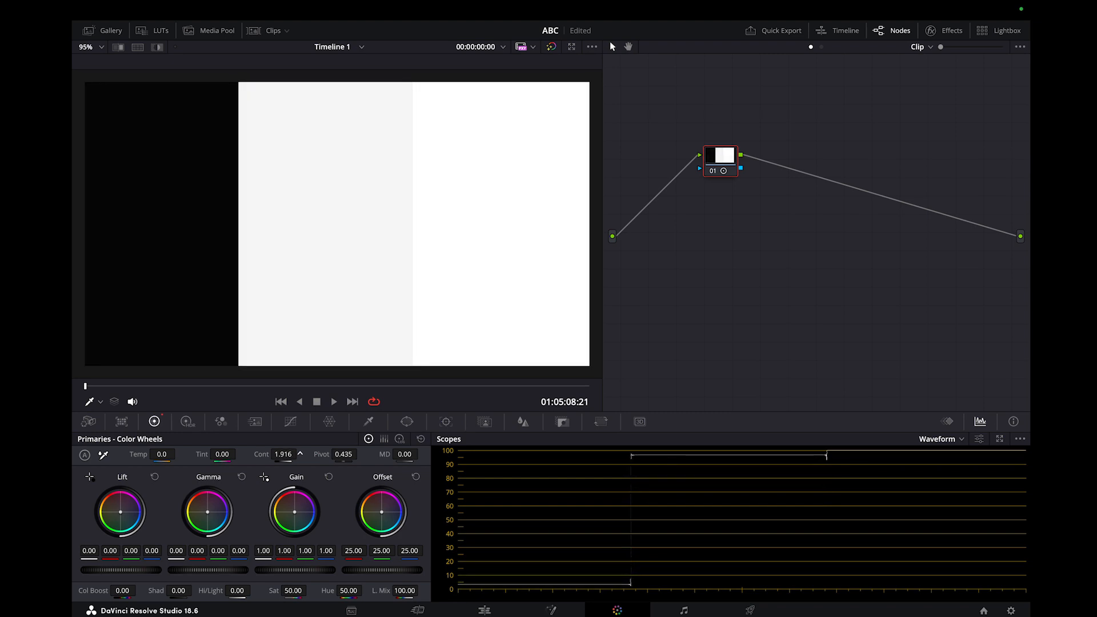
pyautogui.moveTo(348, 453); pyautogui.dragTo(280, 460)
pyautogui.press('super+z')
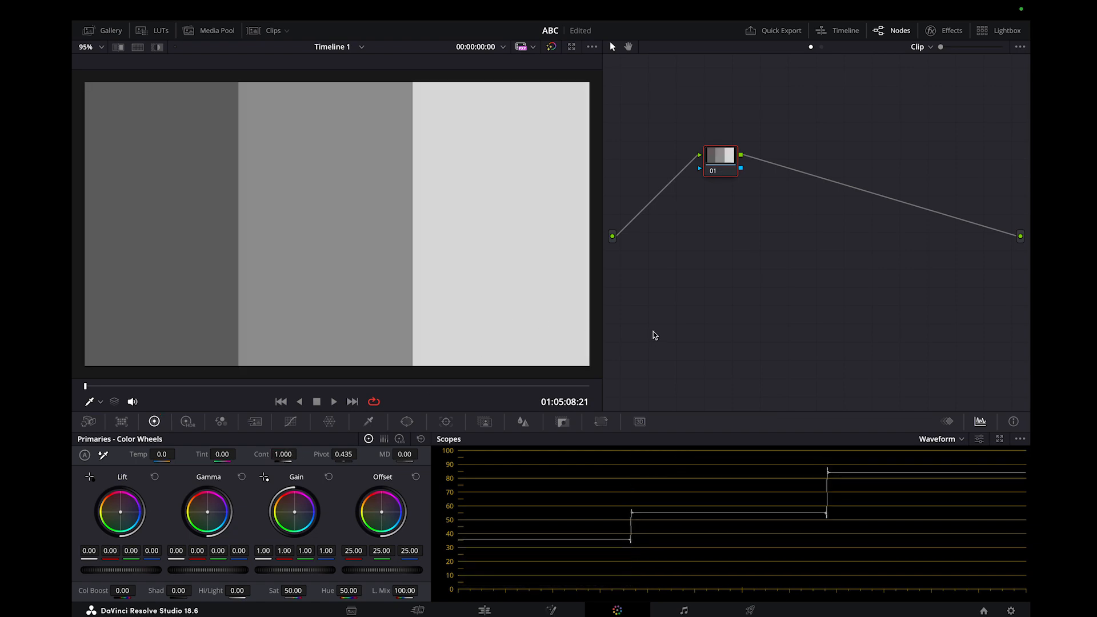
# Switch to Premiere Pro and raise the bb2.jpg clip's Basic Correction contrast to 100.
pyautogui.press('F4')
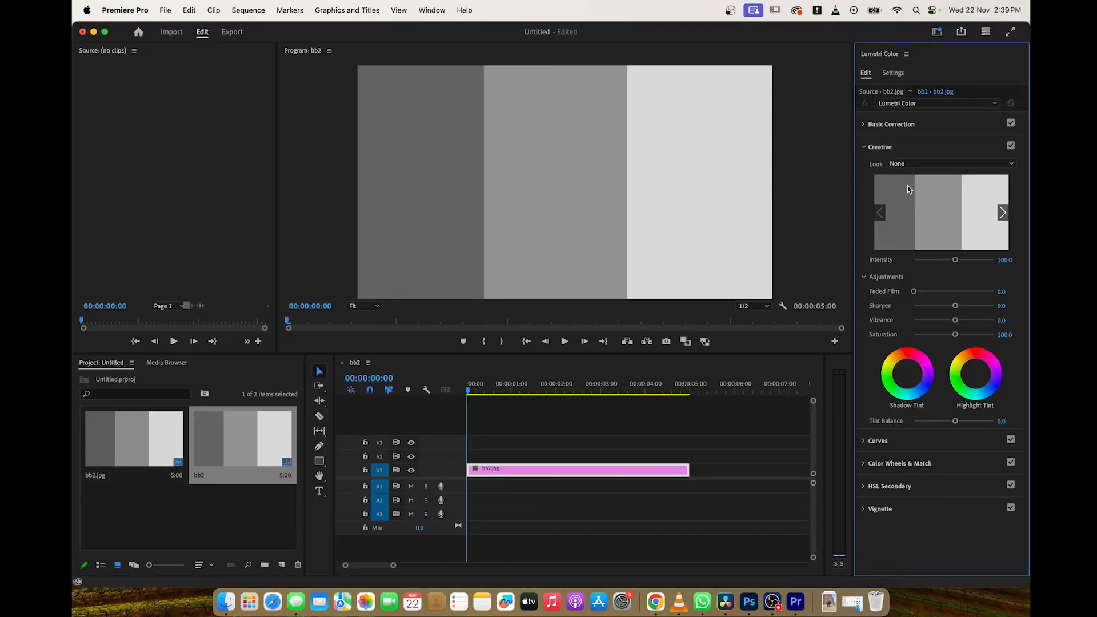
pyautogui.click(867, 124)
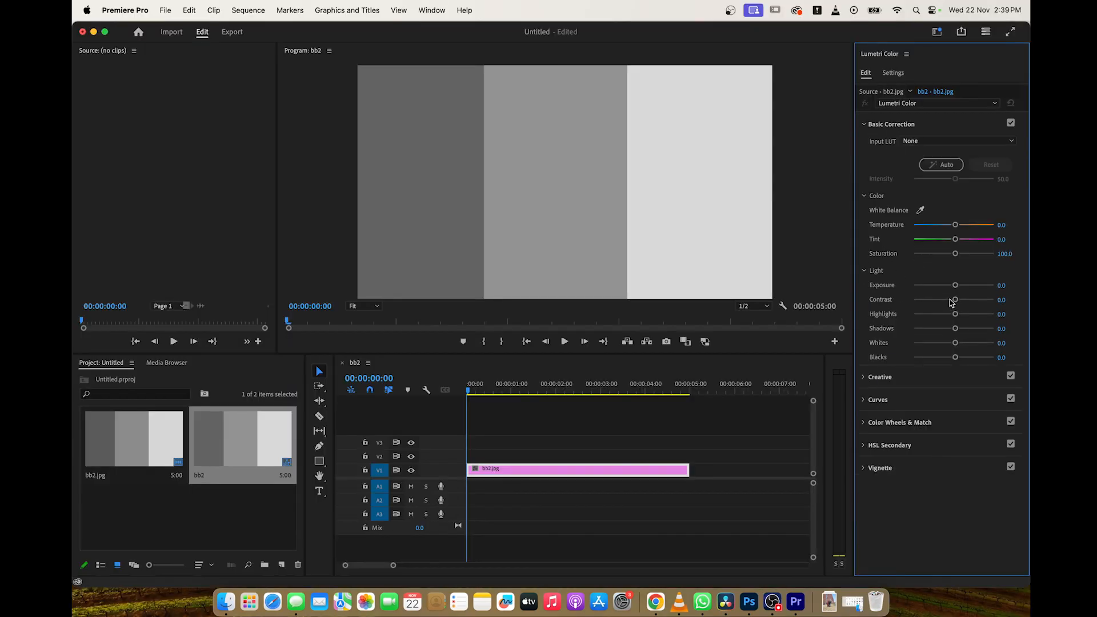
pyautogui.moveTo(955, 299); pyautogui.dragTo(995, 304)
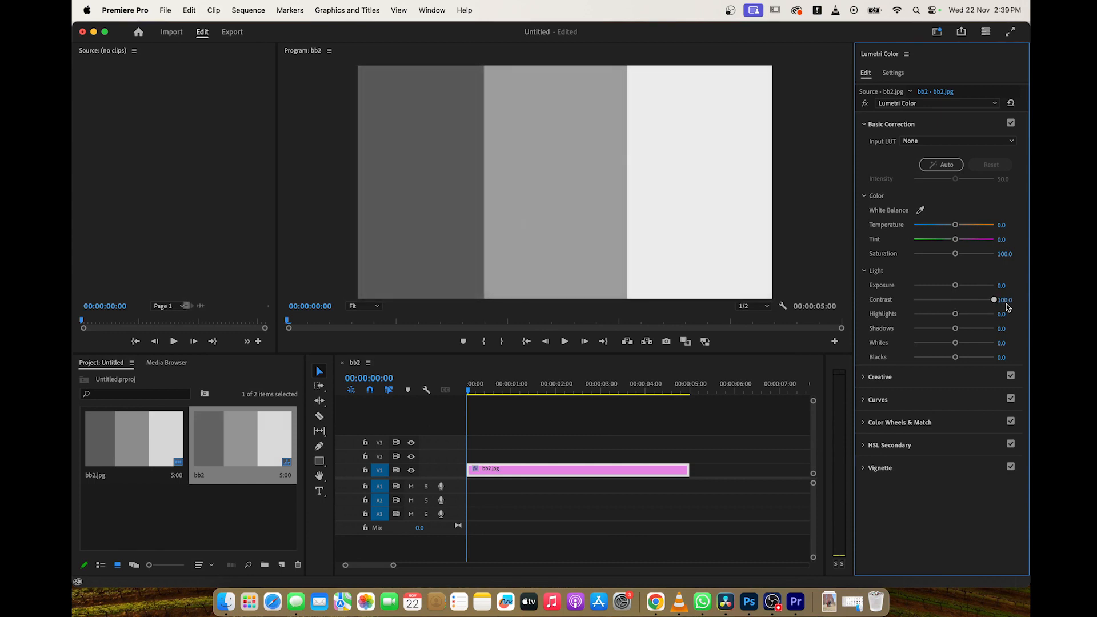
pyautogui.moveTo(1006, 304)
pyautogui.mouseDown()
pyautogui.moveTo(962, 304)
pyautogui.moveTo(996, 304)
pyautogui.mouseUp()
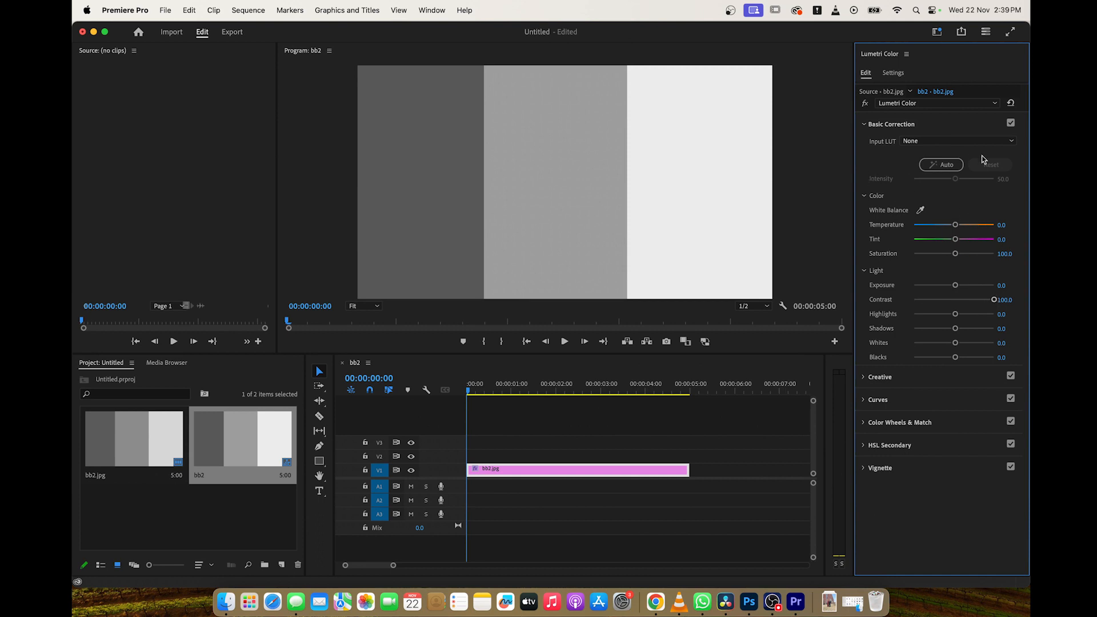
# Try pushing the clip's contrast slider beyond its 100 maximum and reset the contrast to 0.
pyautogui.click(867, 378)
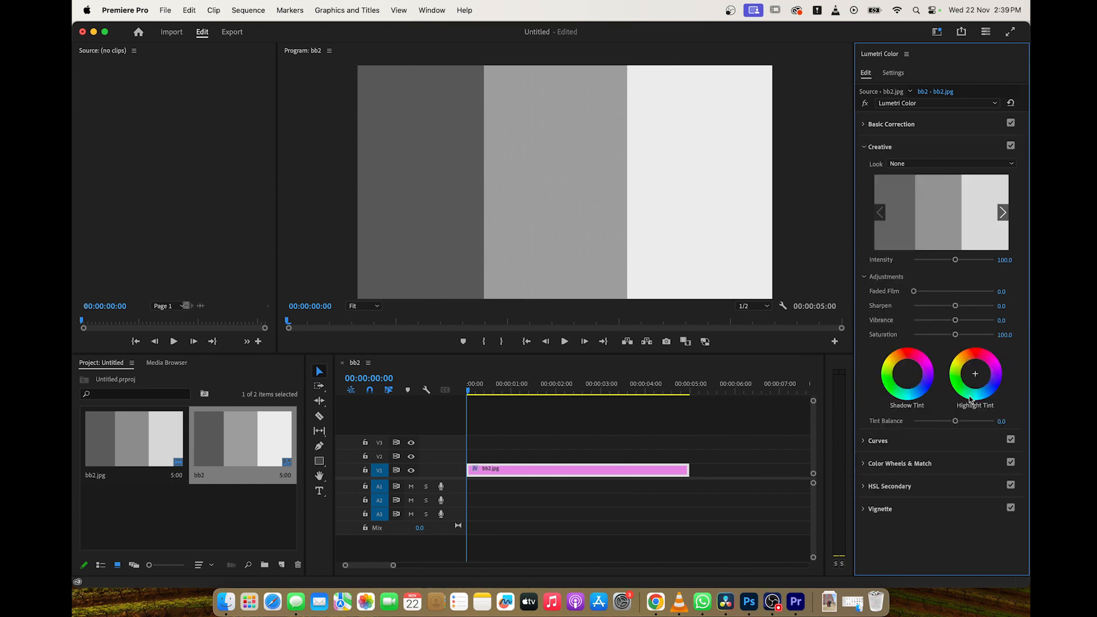
pyautogui.click(865, 124)
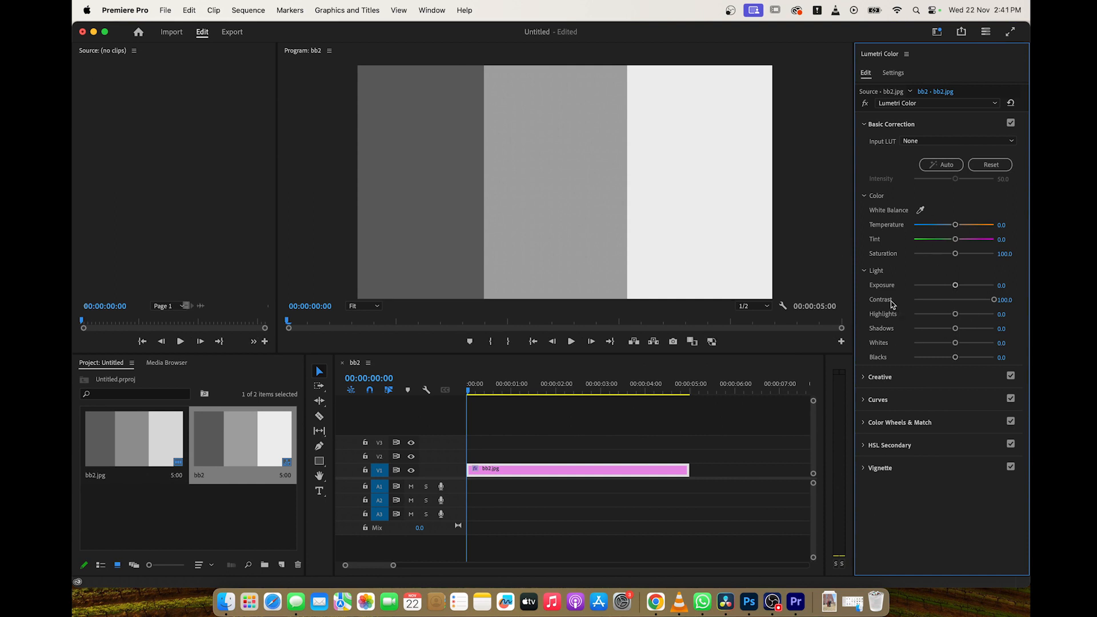
pyautogui.moveTo(994, 300)
pyautogui.mouseDown()
pyautogui.moveTo(950, 300)
pyautogui.moveTo(1010, 309)
pyautogui.mouseUp()
pyautogui.moveTo(994, 300)
pyautogui.mouseDown()
pyautogui.moveTo(958, 301)
pyautogui.moveTo(1010, 309)
pyautogui.mouseUp()
pyautogui.moveTo(1009, 303); pyautogui.dragTo(1012, 303)
pyautogui.doubleClick(994, 300)
pyautogui.moveTo(955, 299); pyautogui.dragTo(1006, 307)
pyautogui.doubleClick(997, 301)
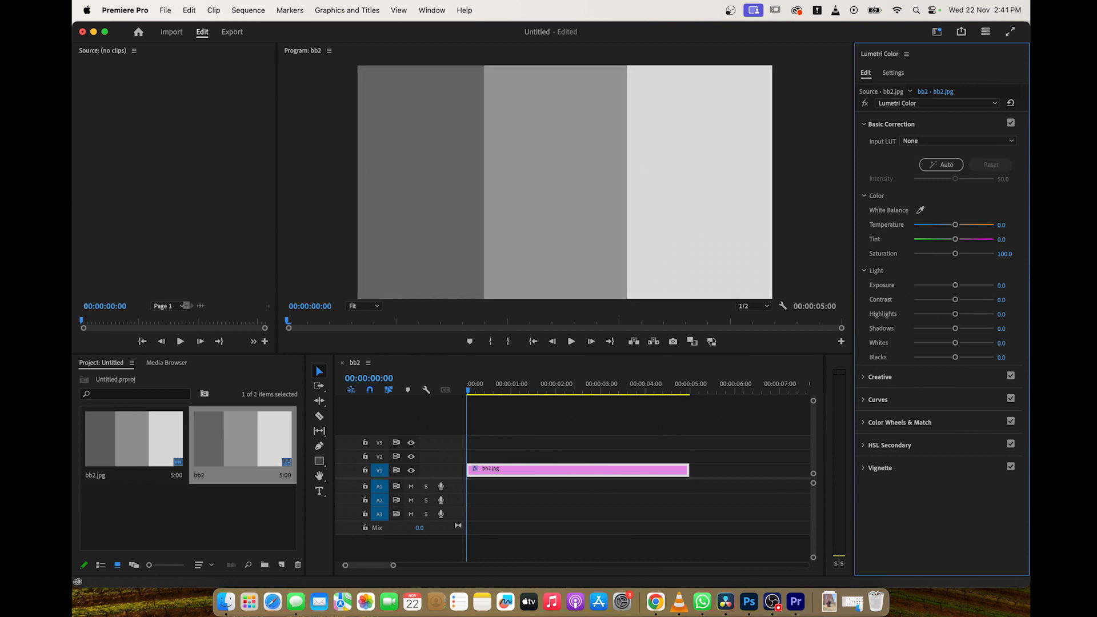
# Set the clip's Light values in Basic Correction to Contrast 150, Blacks -150 and Shadows -150.
pyautogui.moveTo(1002, 301); pyautogui.dragTo(1040, 301)
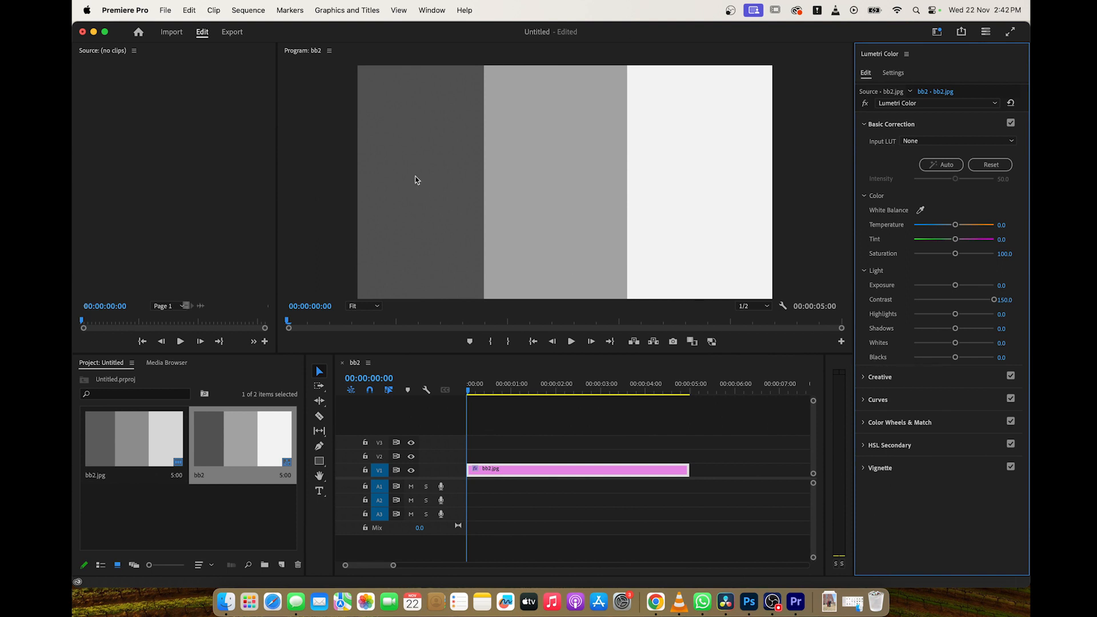
pyautogui.moveTo(955, 357); pyautogui.dragTo(886, 360)
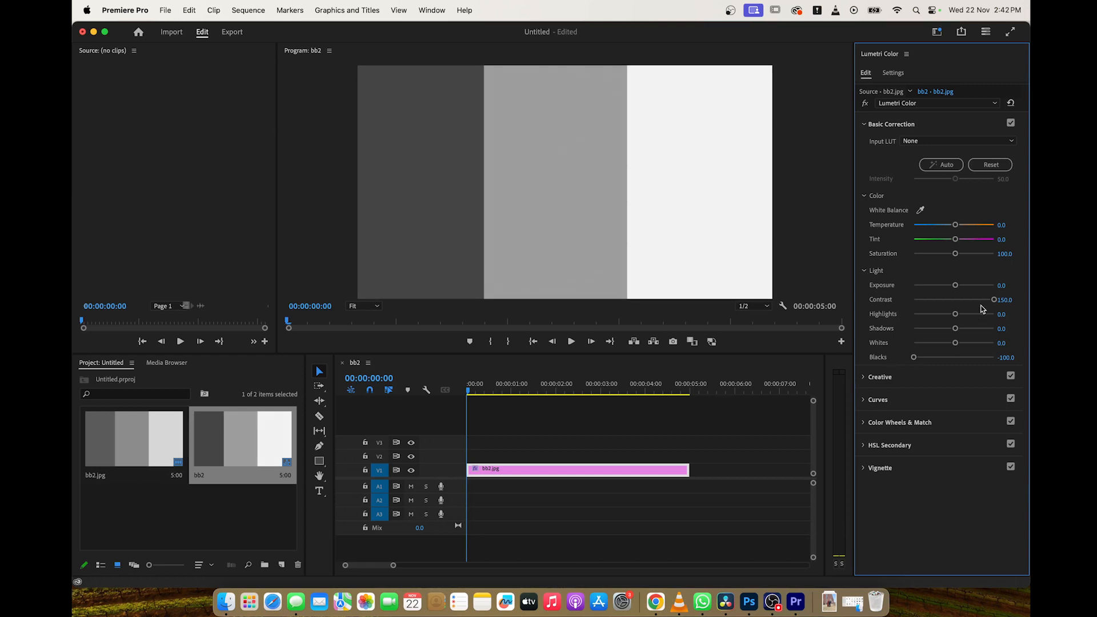
pyautogui.moveTo(1005, 357); pyautogui.dragTo(980, 358)
pyautogui.moveTo(955, 329); pyautogui.dragTo(885, 334)
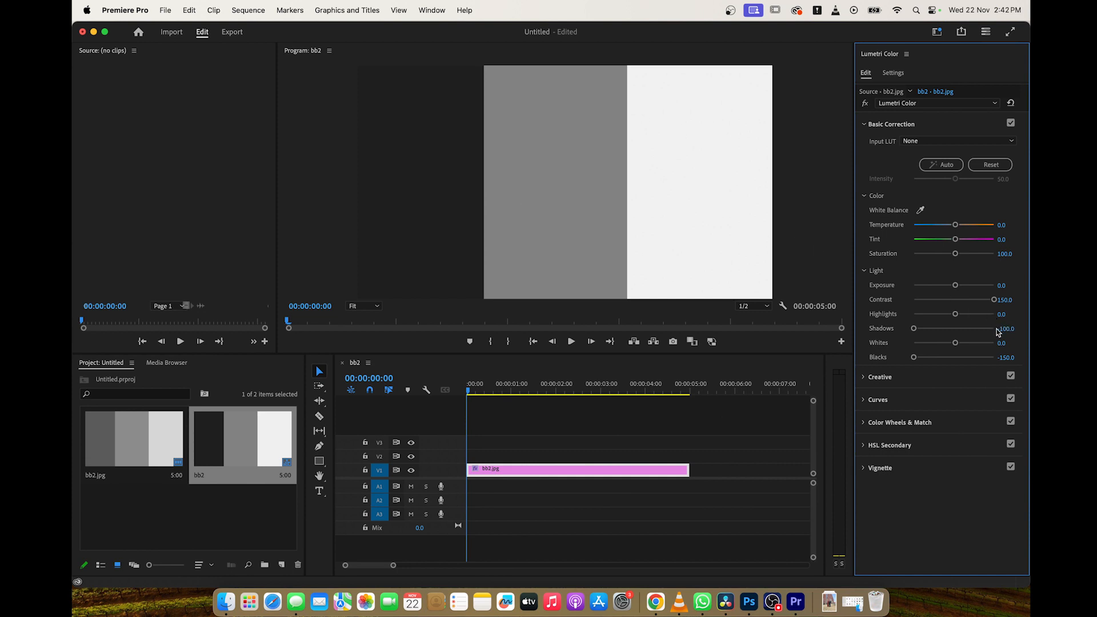
pyautogui.moveTo(998, 332); pyautogui.dragTo(994, 333)
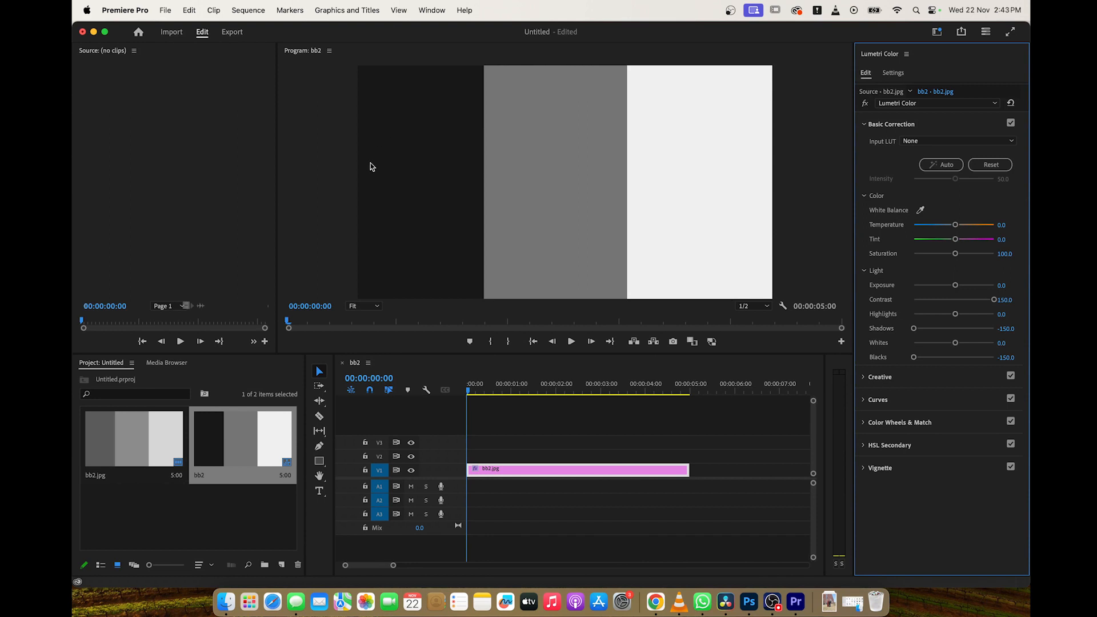
# Widen the Source monitor area and show the Lumetri Scopes waveform there.
pyautogui.moveTo(277, 136); pyautogui.dragTo(353, 138)
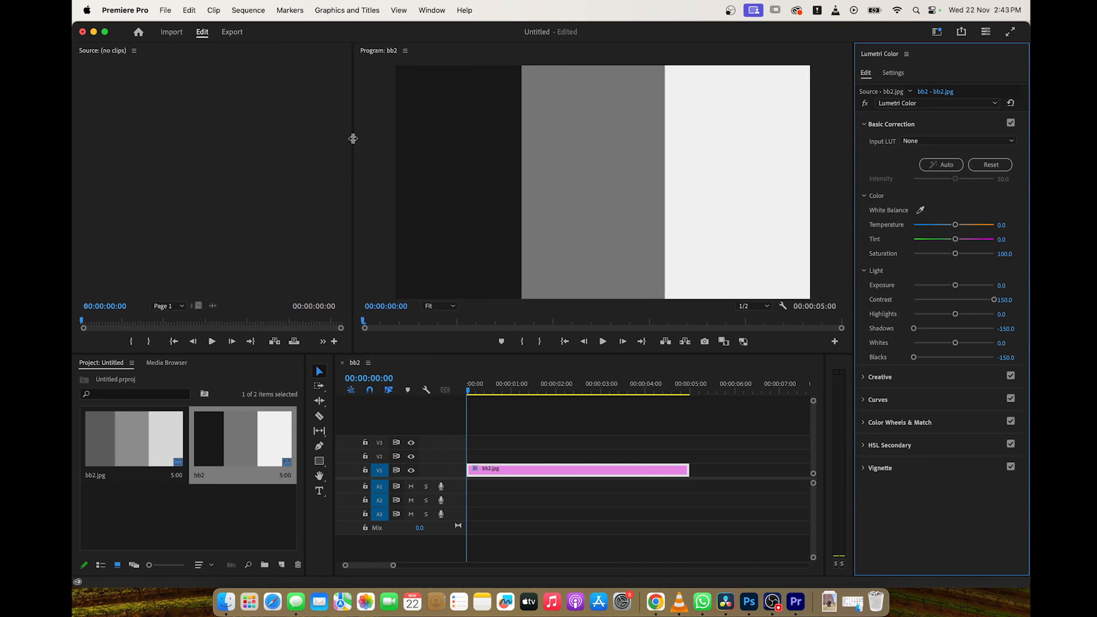
pyautogui.click(134, 50)
pyautogui.click(173, 149)
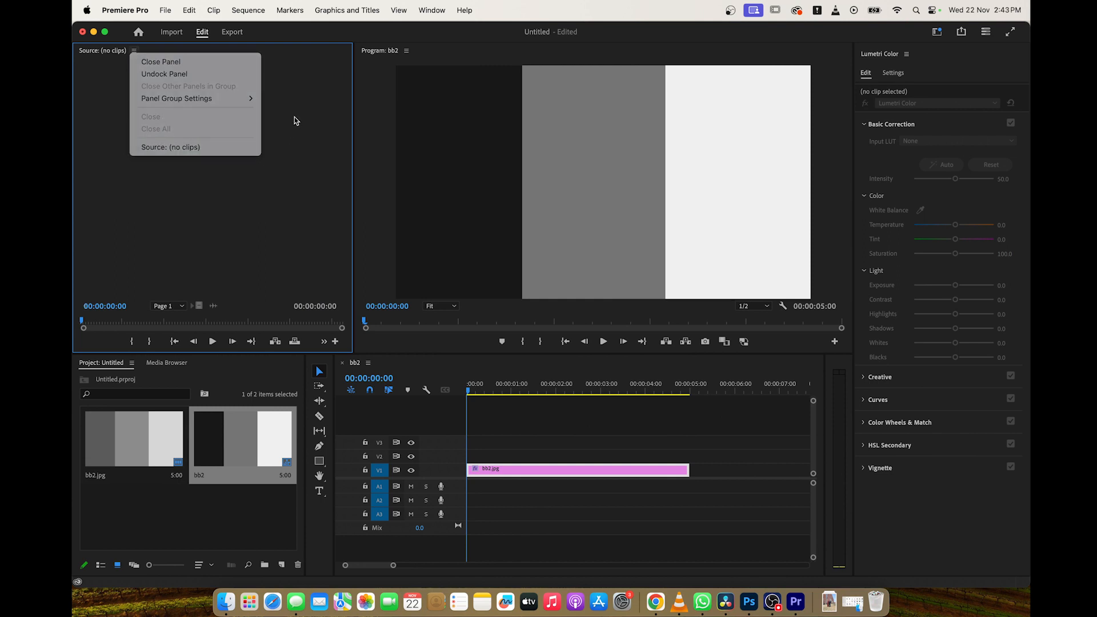
pyautogui.click(430, 10)
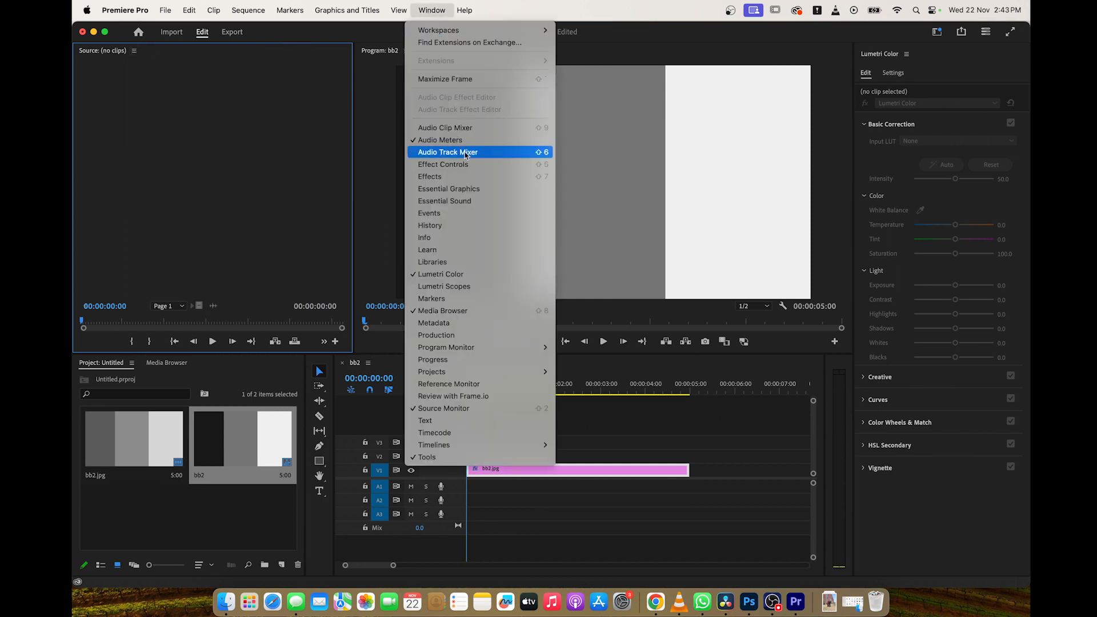
pyautogui.click(444, 281)
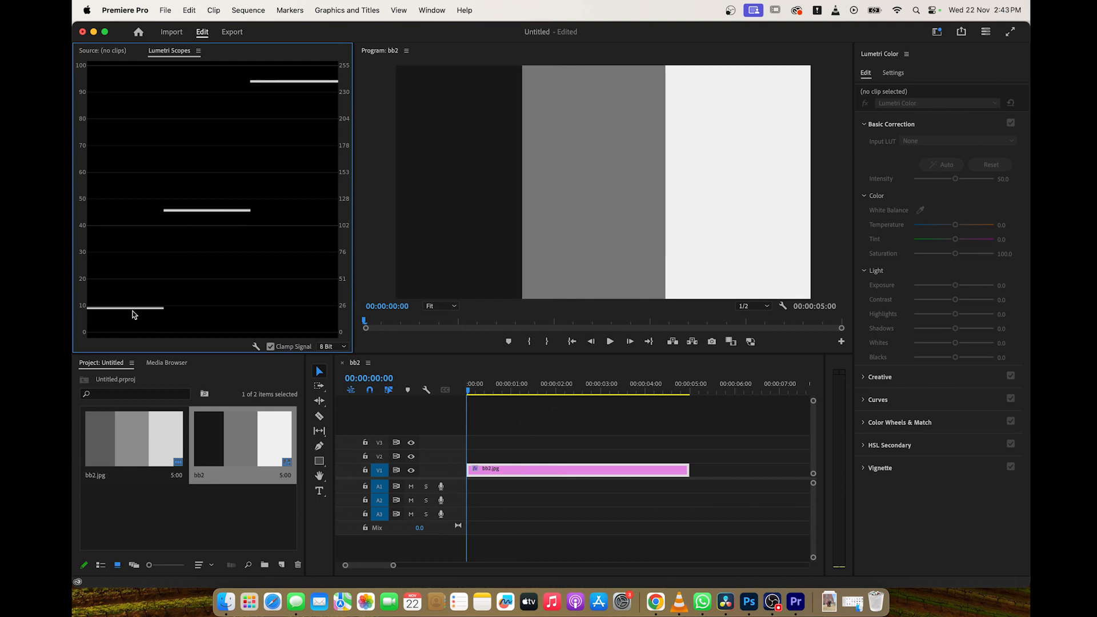
# Shift the black point of the bb2.jpg clip's RGB curve inward until the darkest bar reaches 0 on the waveform.
pyautogui.click(579, 467)
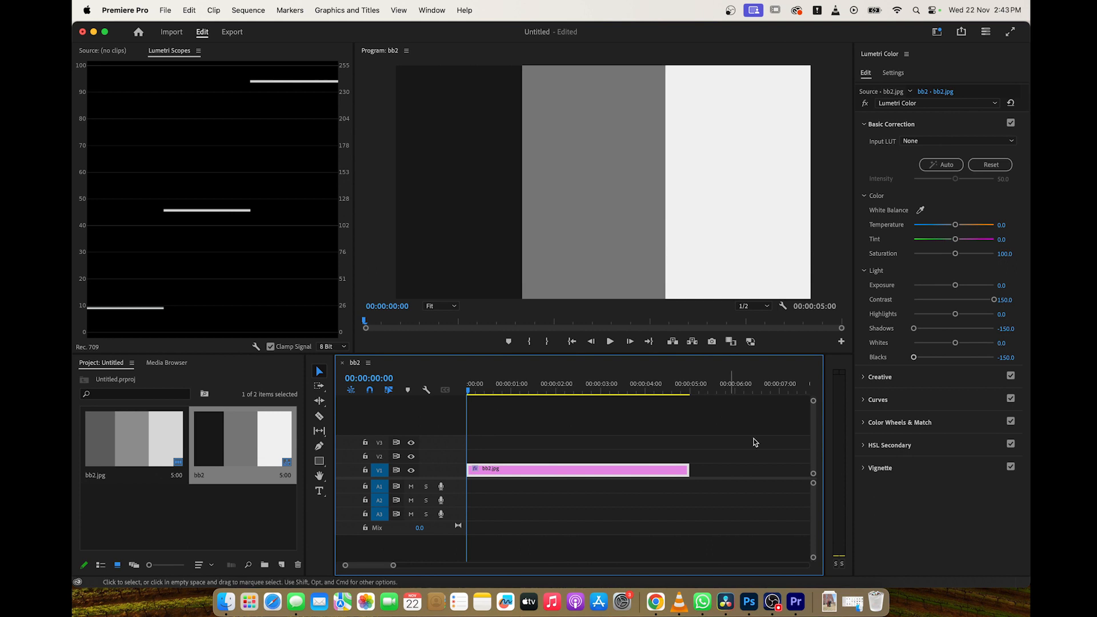
pyautogui.click(869, 402)
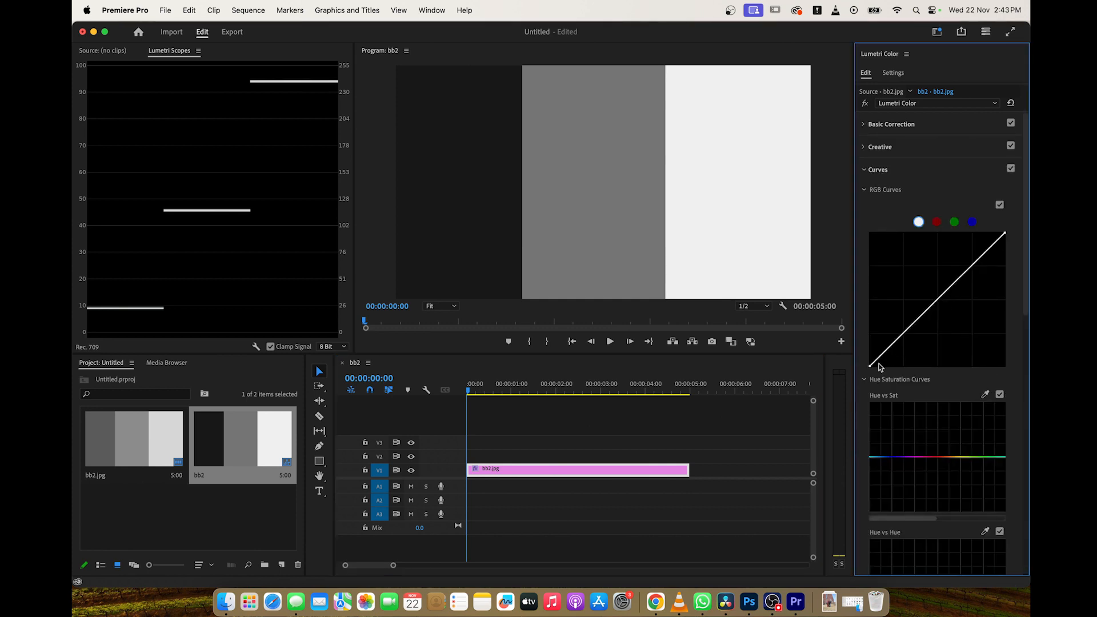
pyautogui.moveTo(870, 366); pyautogui.dragTo(880, 371)
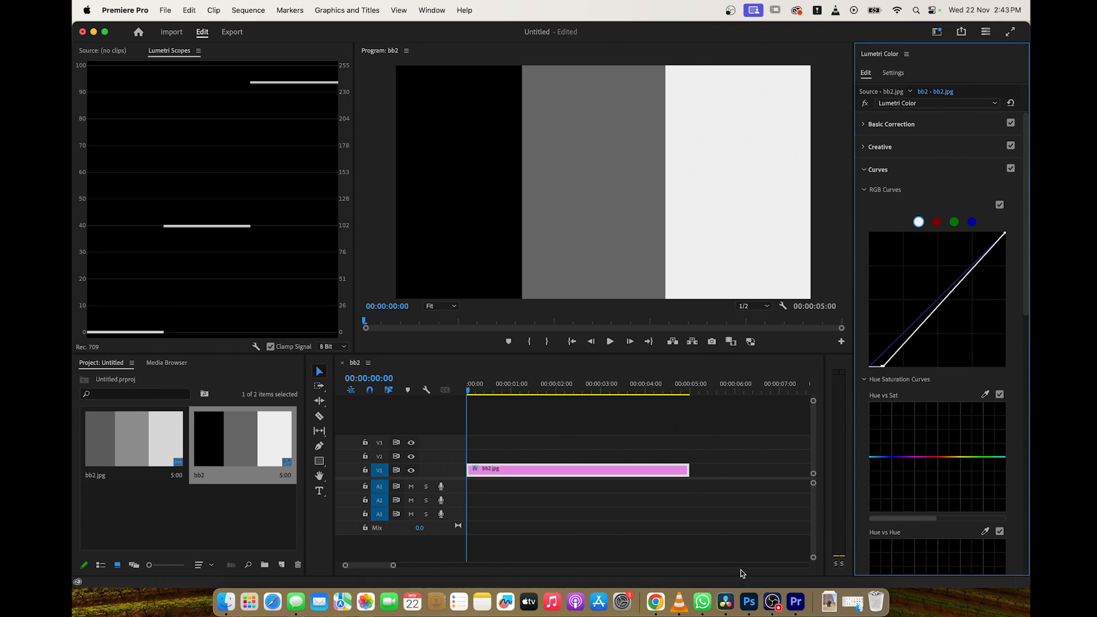
# Compare the result with the DaVinci Resolve grade, and review the clip's Basic Correction, Creative and Curves controls in Premiere Pro.
pyautogui.click(726, 602)
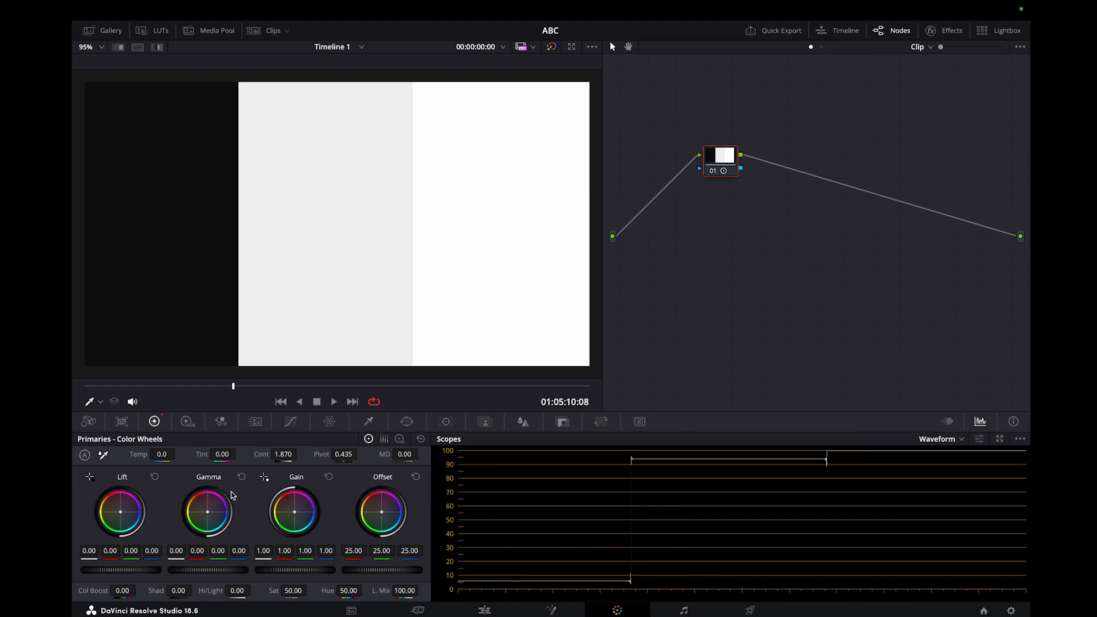
pyautogui.press('super+Tab')
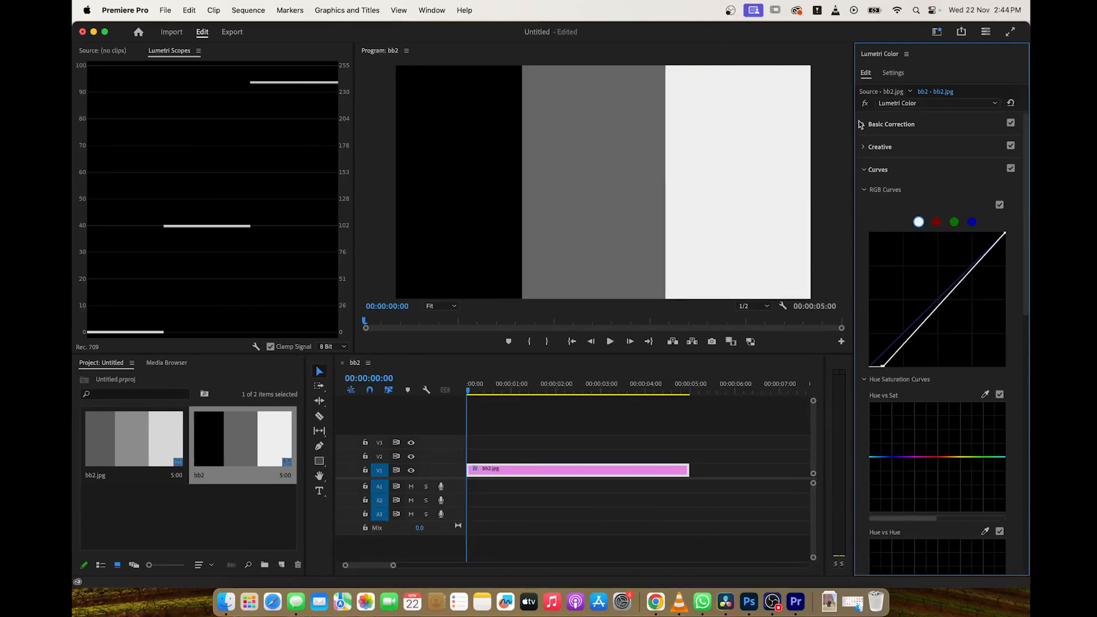
pyautogui.click(863, 124)
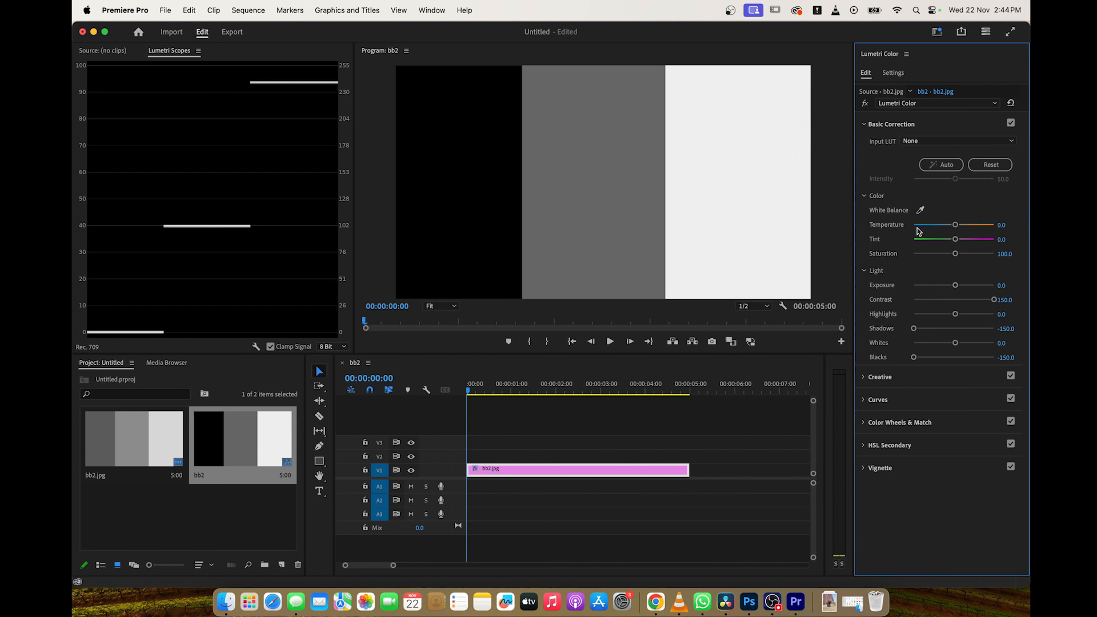
pyautogui.click(876, 379)
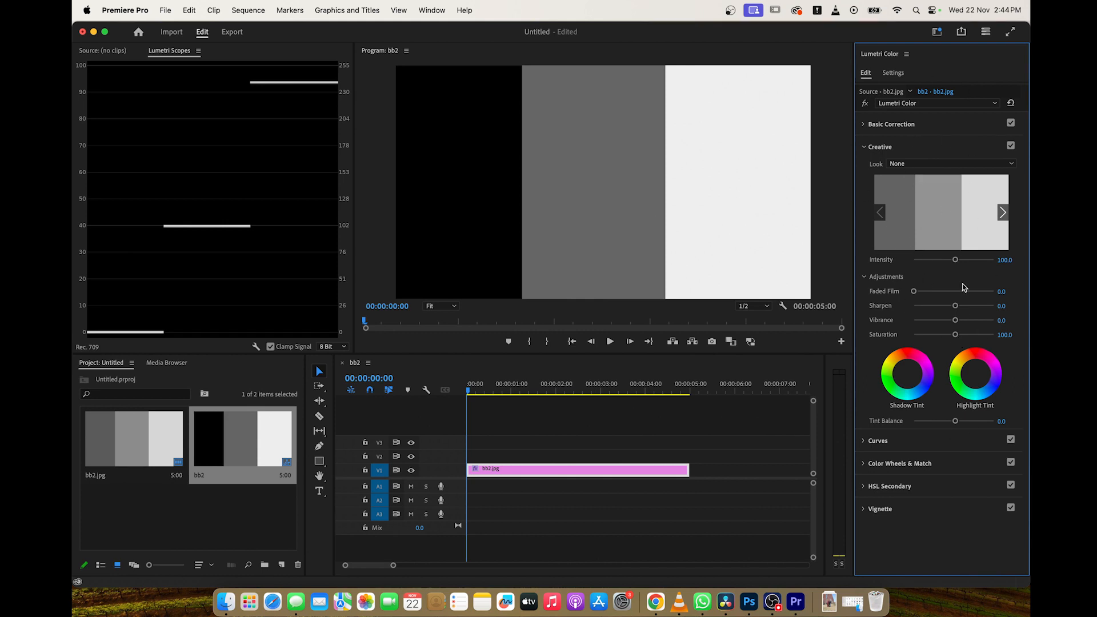
pyautogui.click(876, 441)
pyautogui.scroll(-5, 937, 297)
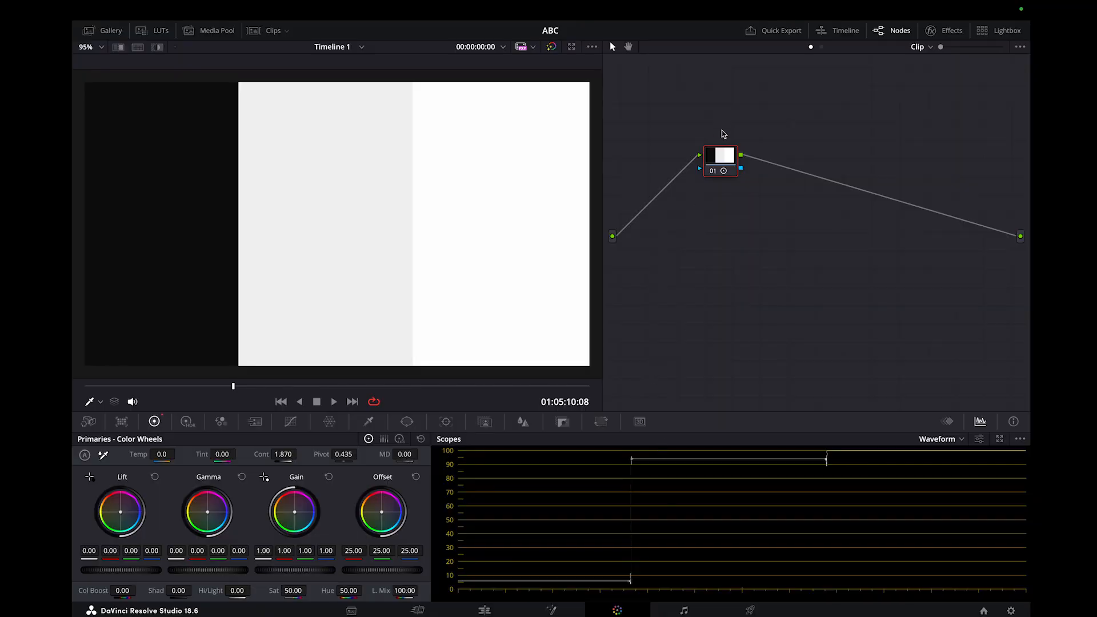
# In DaVinci Resolve, regrade node 01 from a reset state with contrast 1.972 and pivot 0.551, and save the project.
pyautogui.rightClick(725, 160)
pyautogui.click(754, 165)
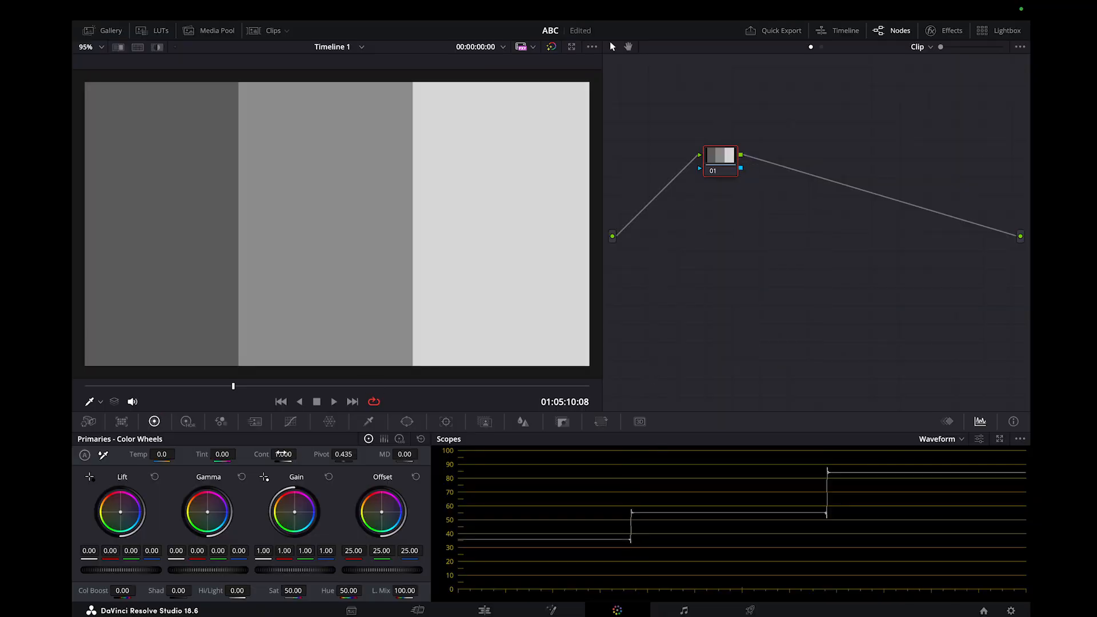
pyautogui.moveTo(278, 454); pyautogui.dragTo(345, 455)
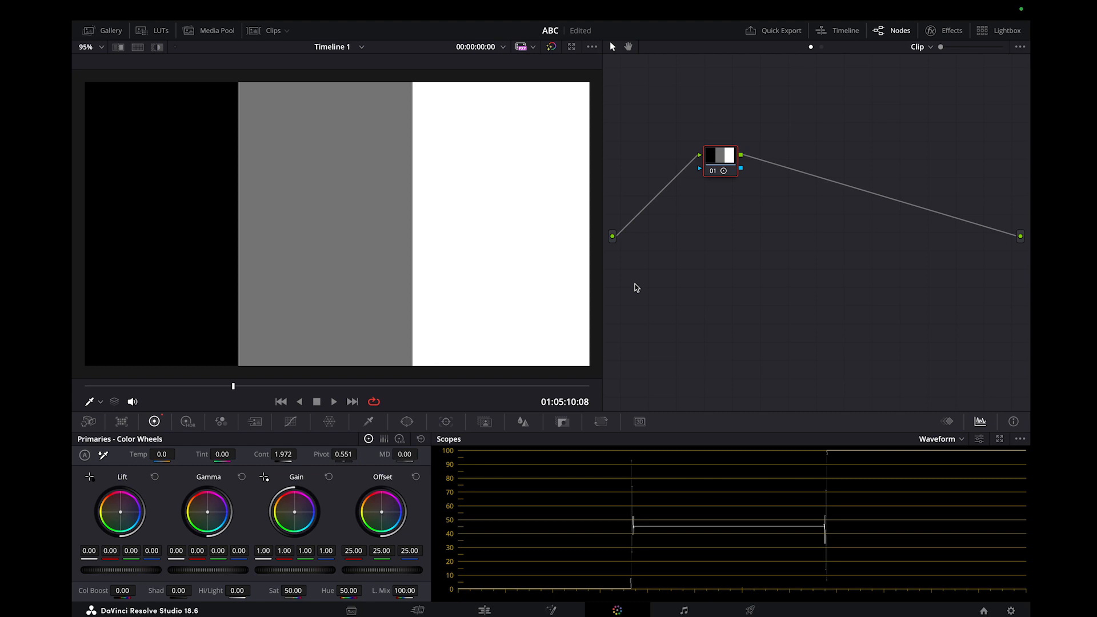
pyautogui.hotkey('ctrl', 's')
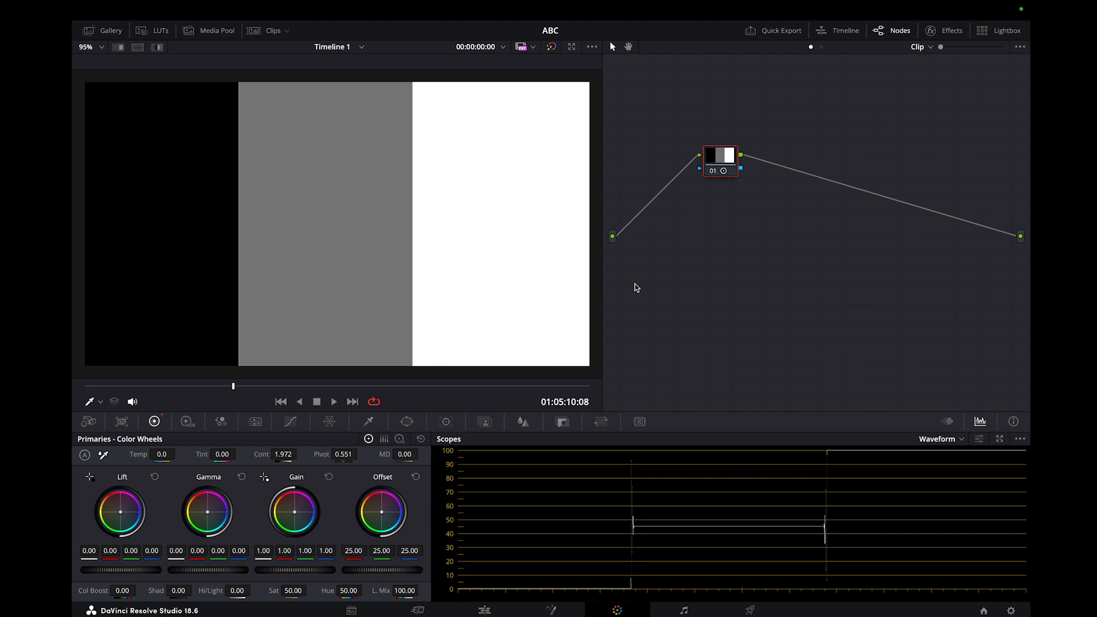